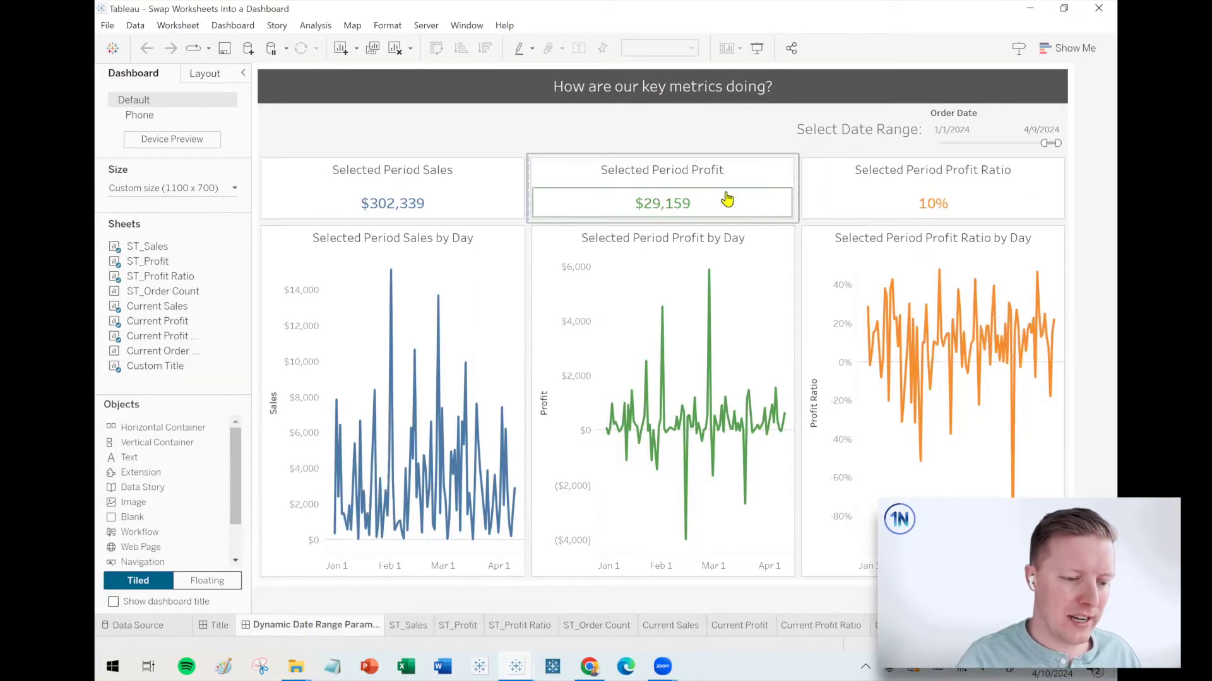
# Retitle the ST_Order Count worksheet 'Selected Period Order Count'
pyautogui.click(1038, 175)
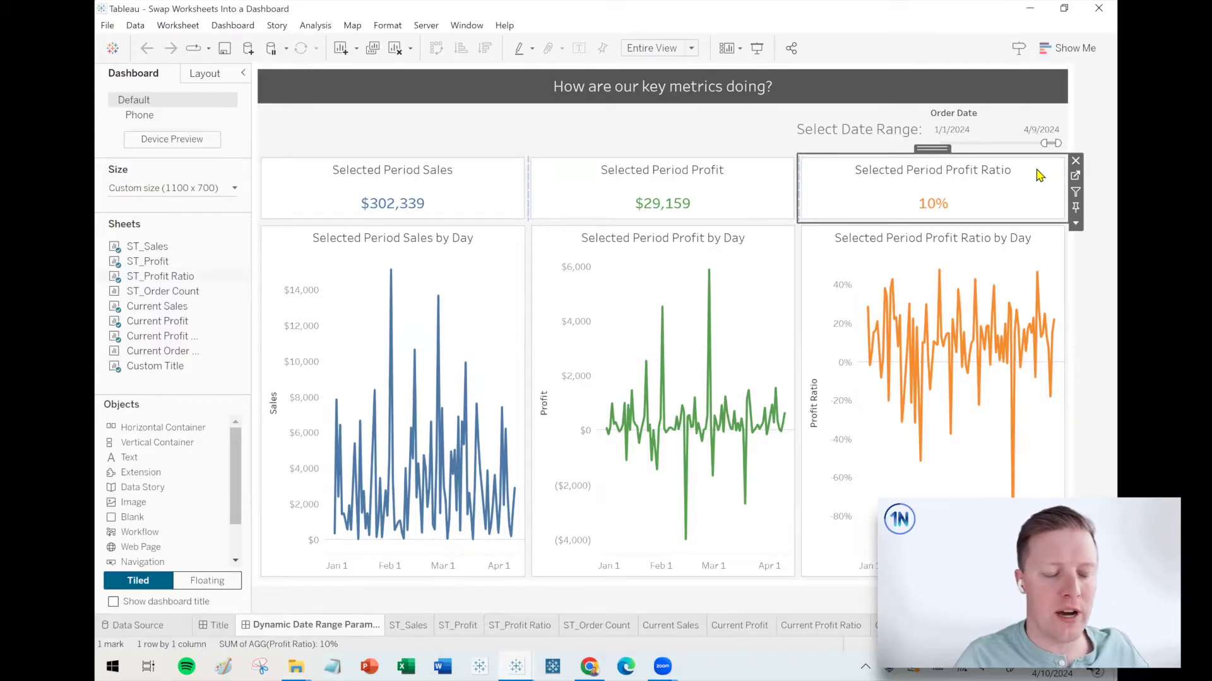
pyautogui.moveTo(162, 292)
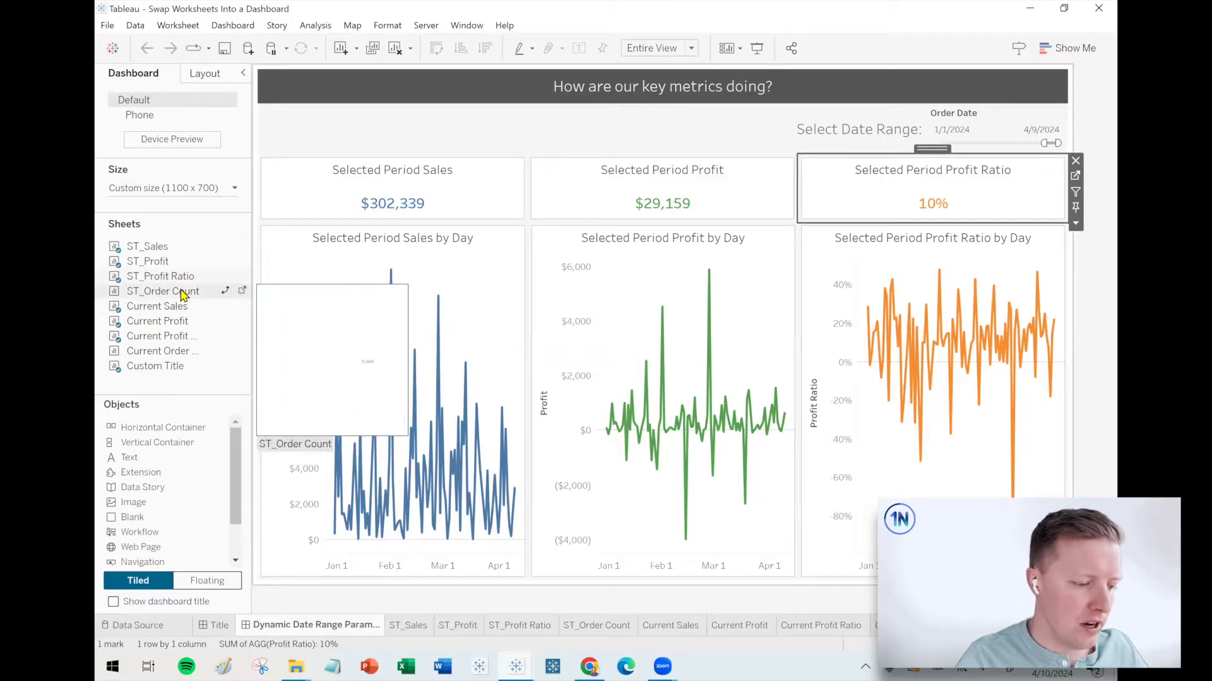
pyautogui.click(243, 292)
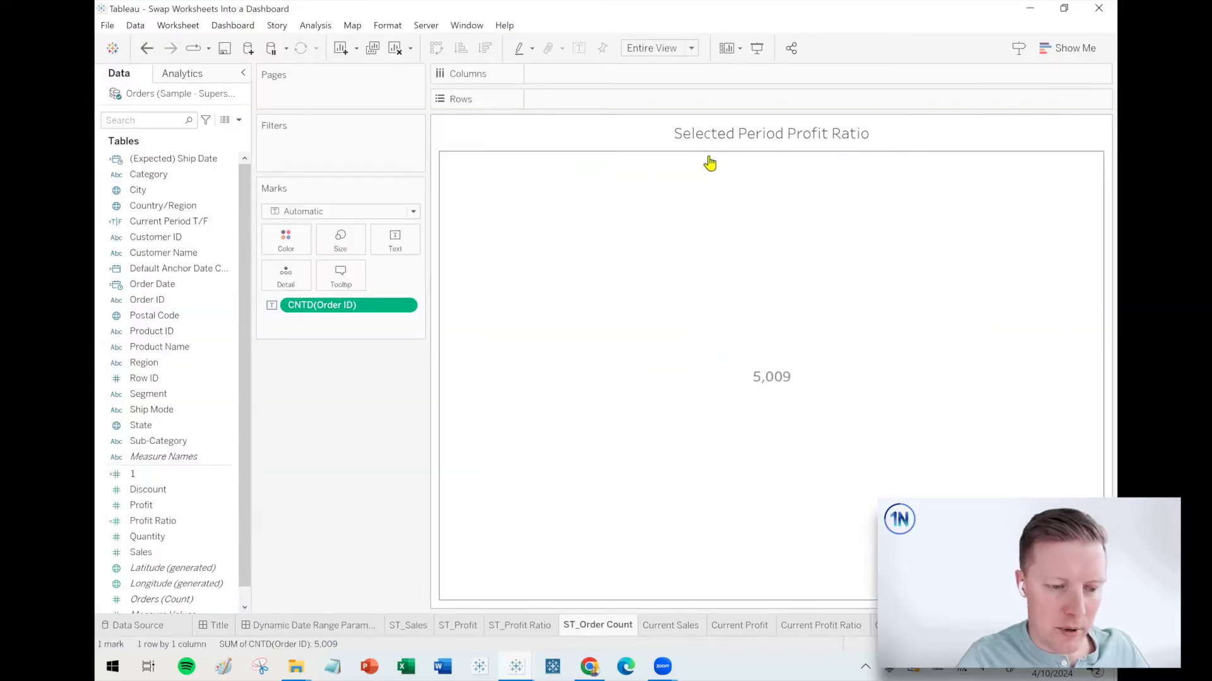
pyautogui.doubleClick(782, 142)
pyautogui.write('Order Count')
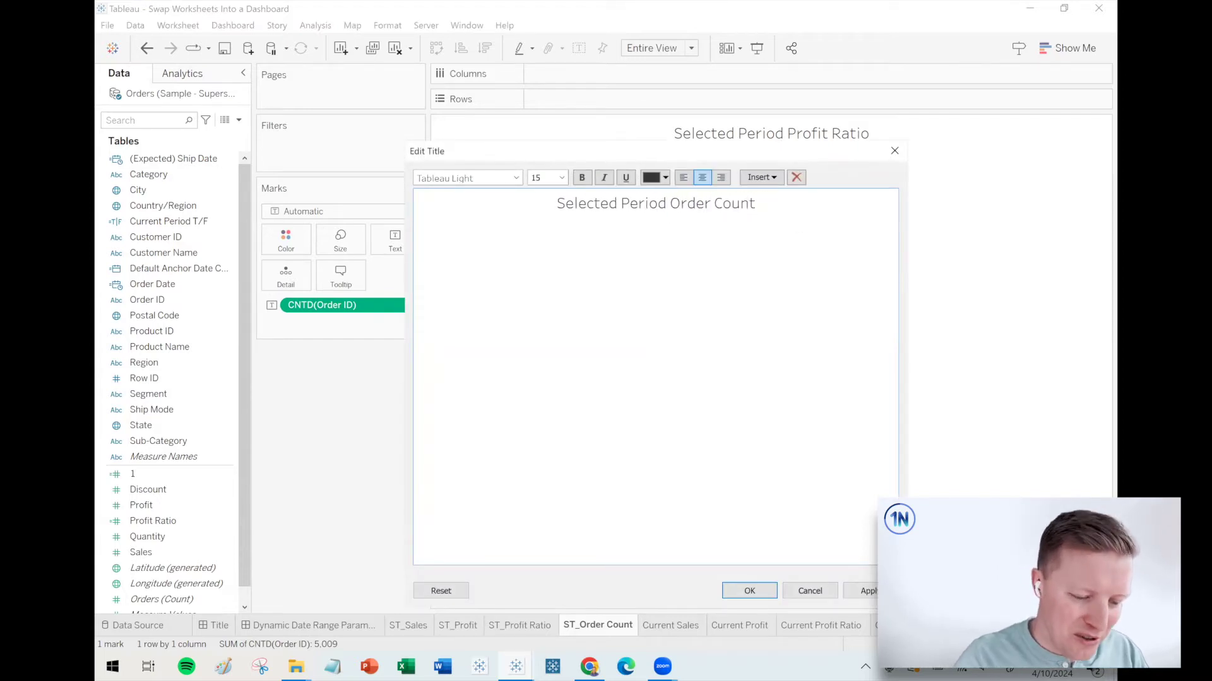
pyautogui.click(750, 590)
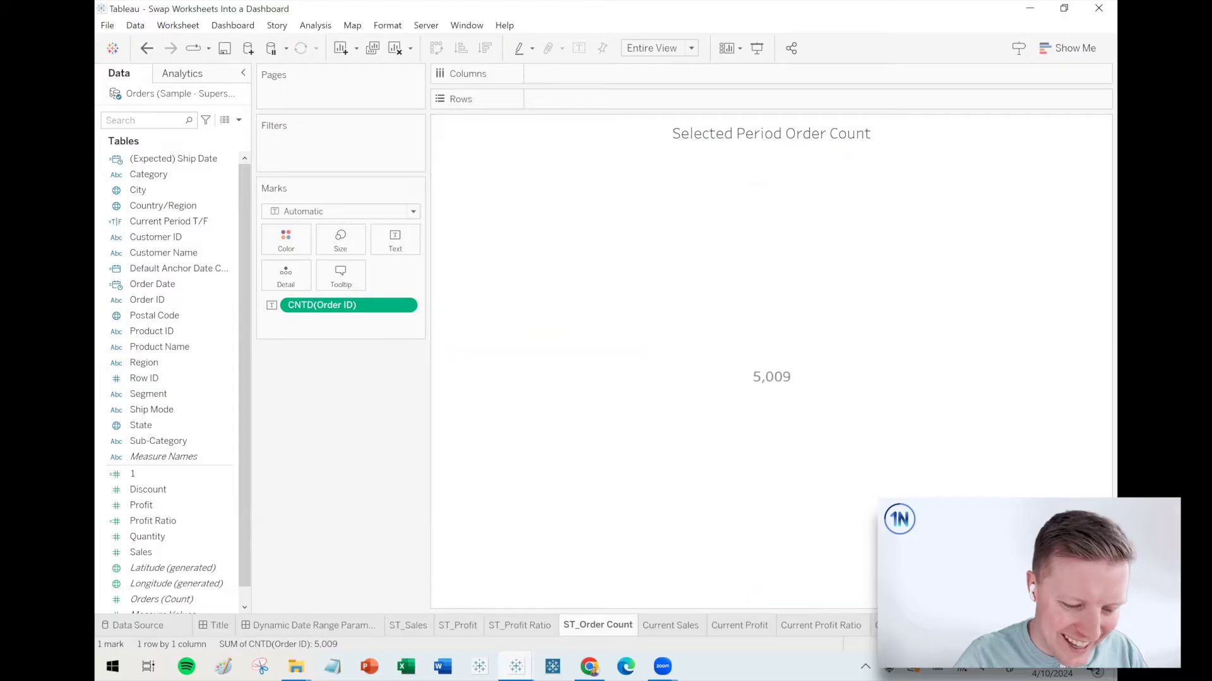
# Retitle the order chart worksheet 'Selected Period Orders by Day' and return to the dashboard
pyautogui.doubleClick(741, 139)
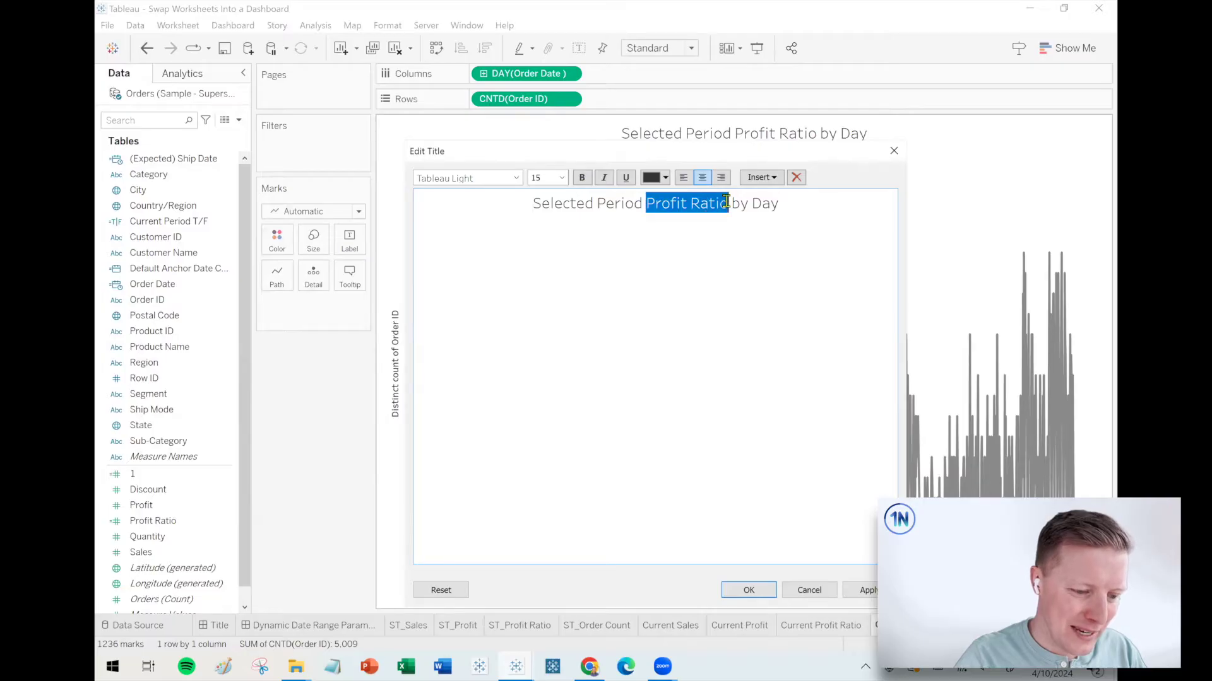
pyautogui.write('Orders')
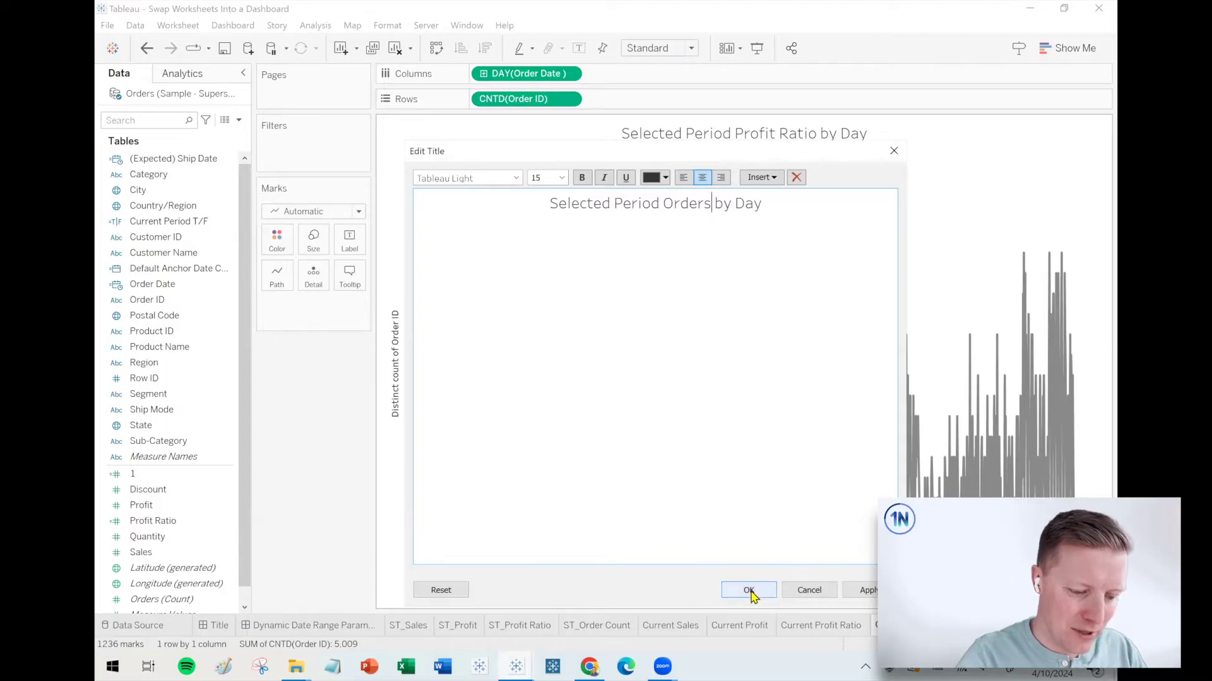
pyautogui.click(749, 591)
pyautogui.click(317, 626)
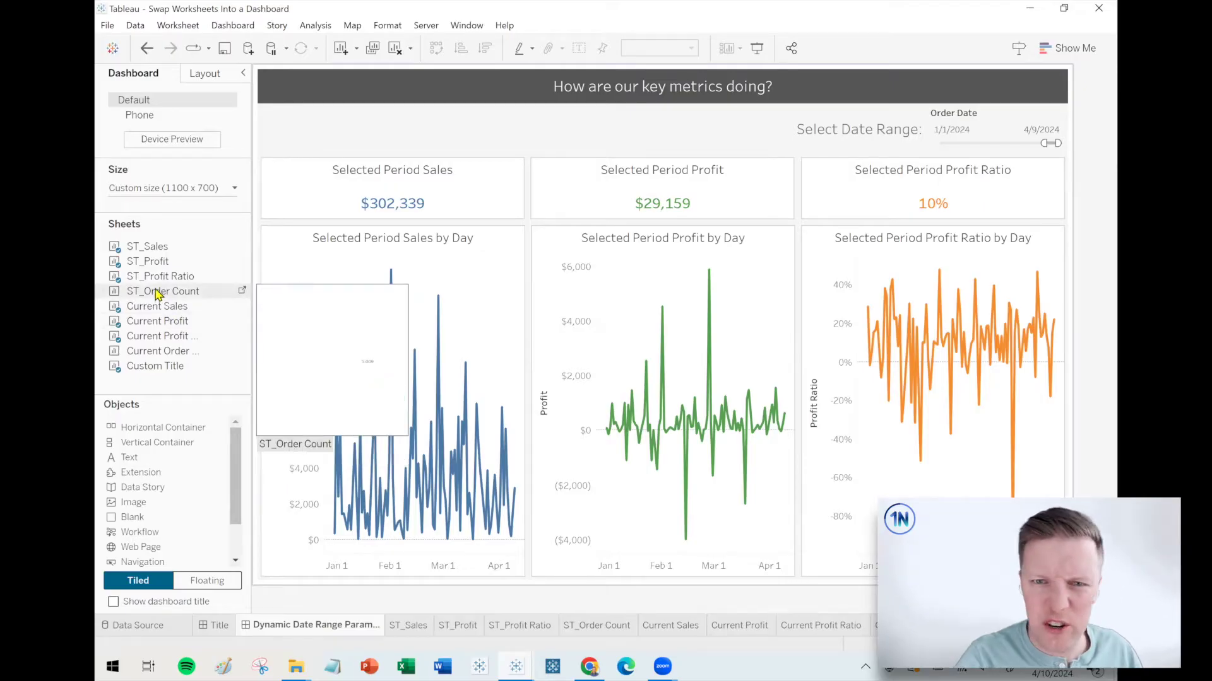
pyautogui.moveTo(157, 294); pyautogui.dragTo(805, 190)
pyautogui.click(1042, 176)
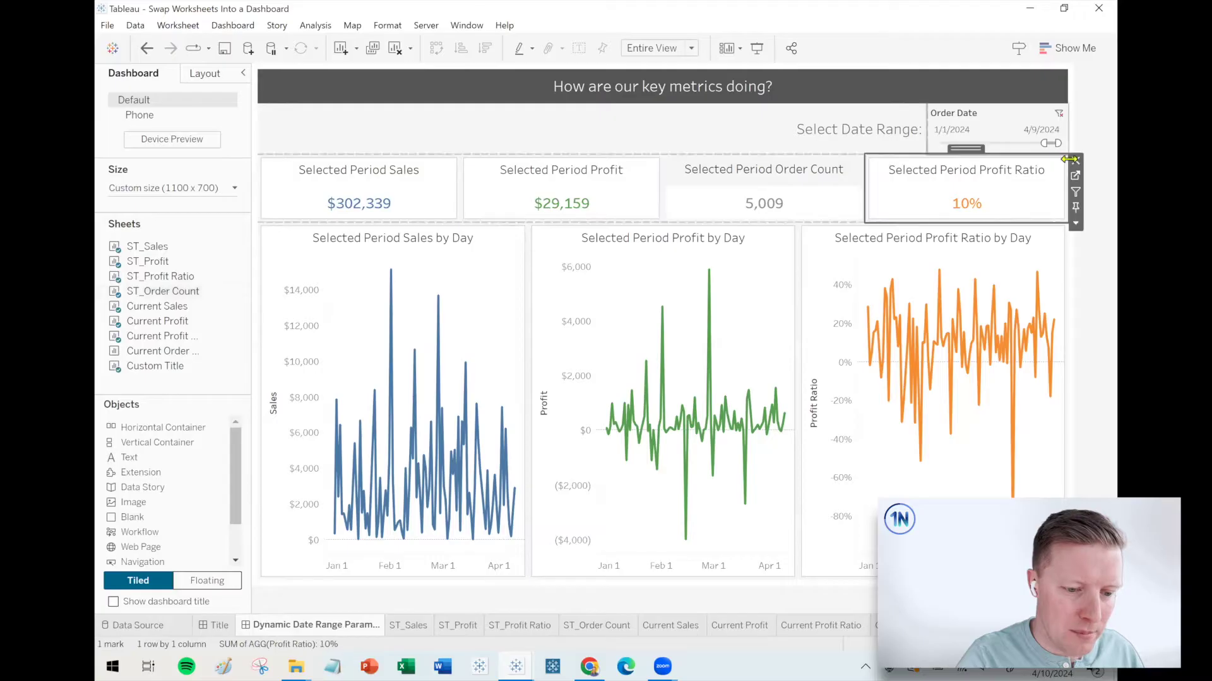
pyautogui.click(1076, 162)
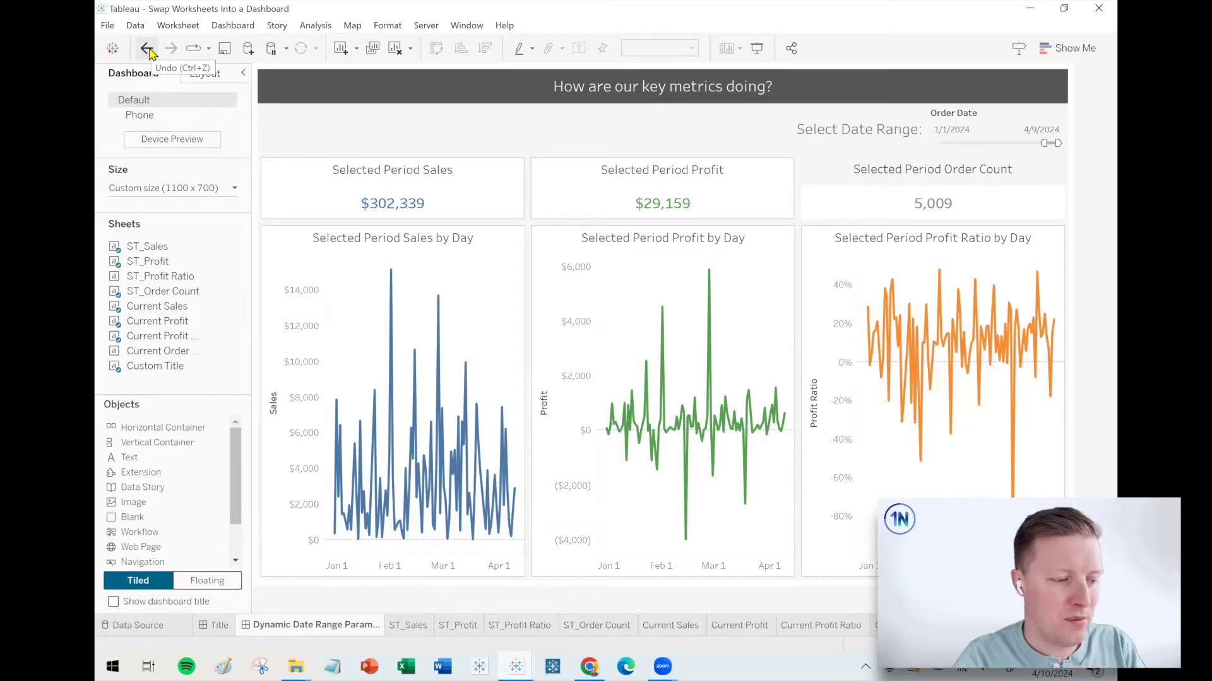
pyautogui.click(147, 49)
pyautogui.click(147, 48)
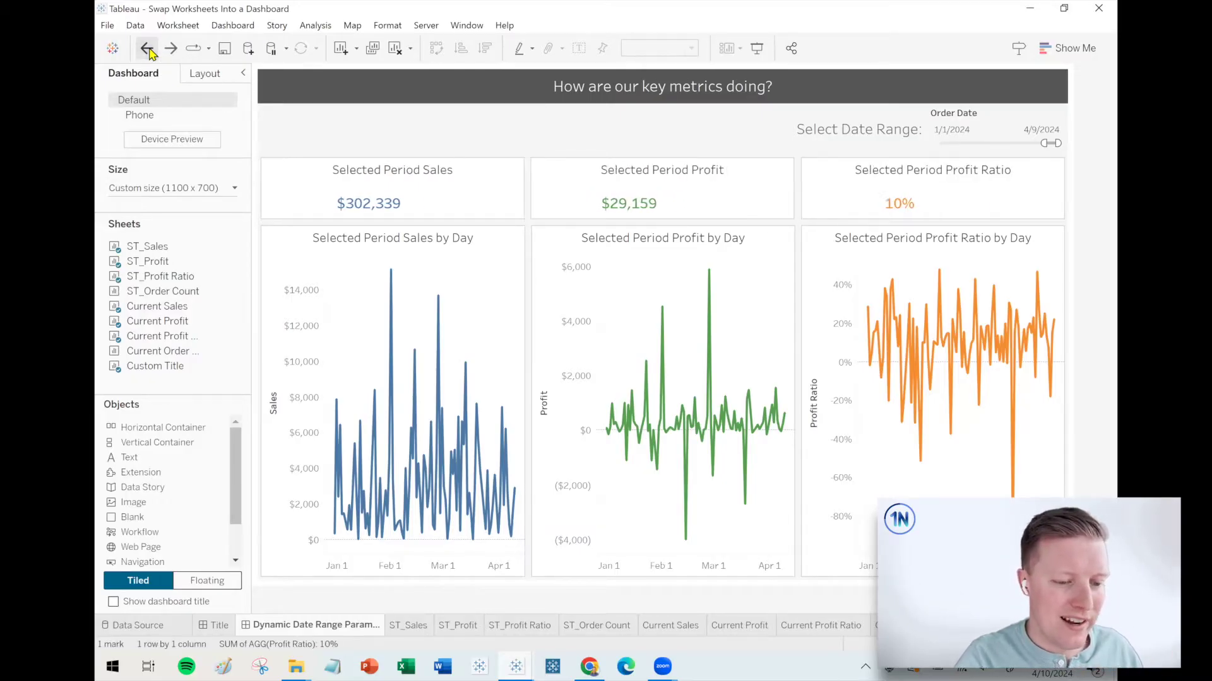
pyautogui.click(1048, 177)
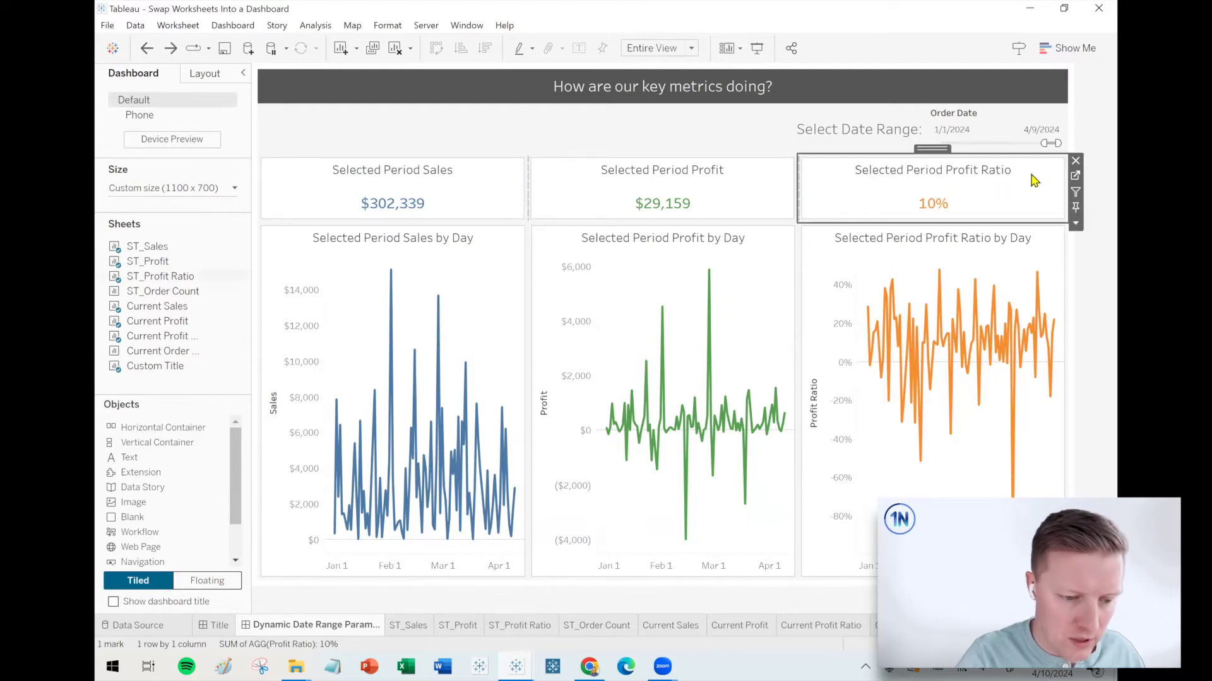
# Swap the ST_Order Count sheet in place of the Profit Ratio tile, showing 5,009
pyautogui.moveTo(183, 293); pyautogui.dragTo(190, 298)
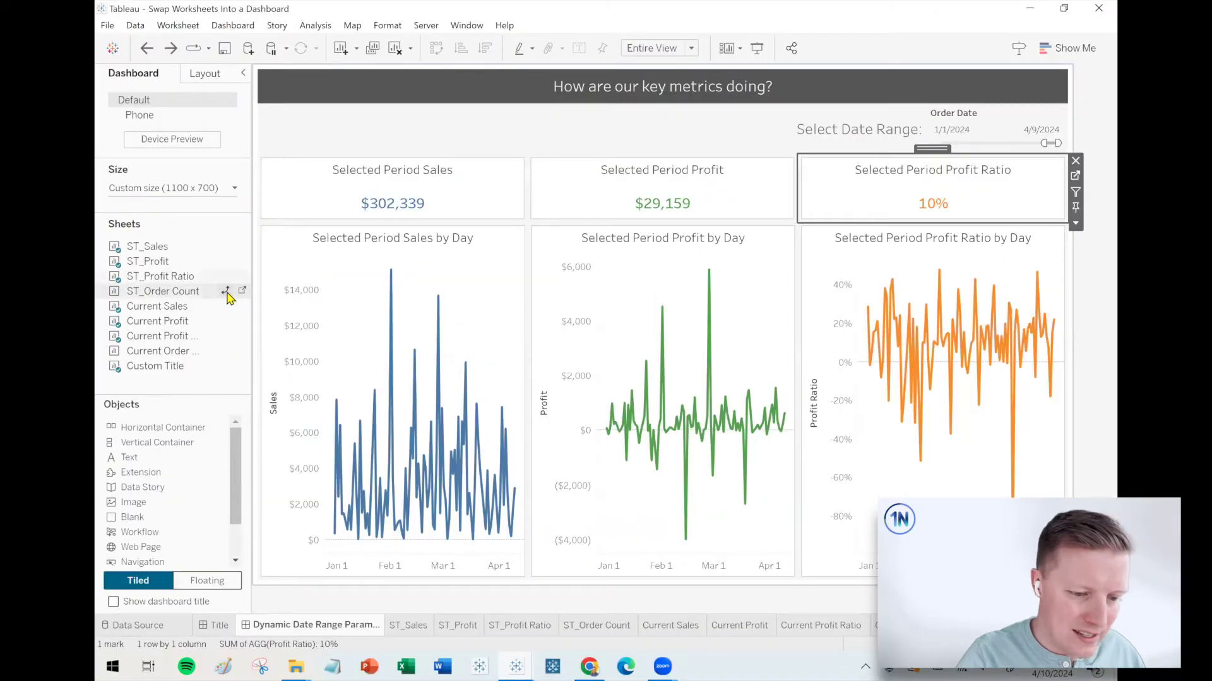
pyautogui.click(239, 290)
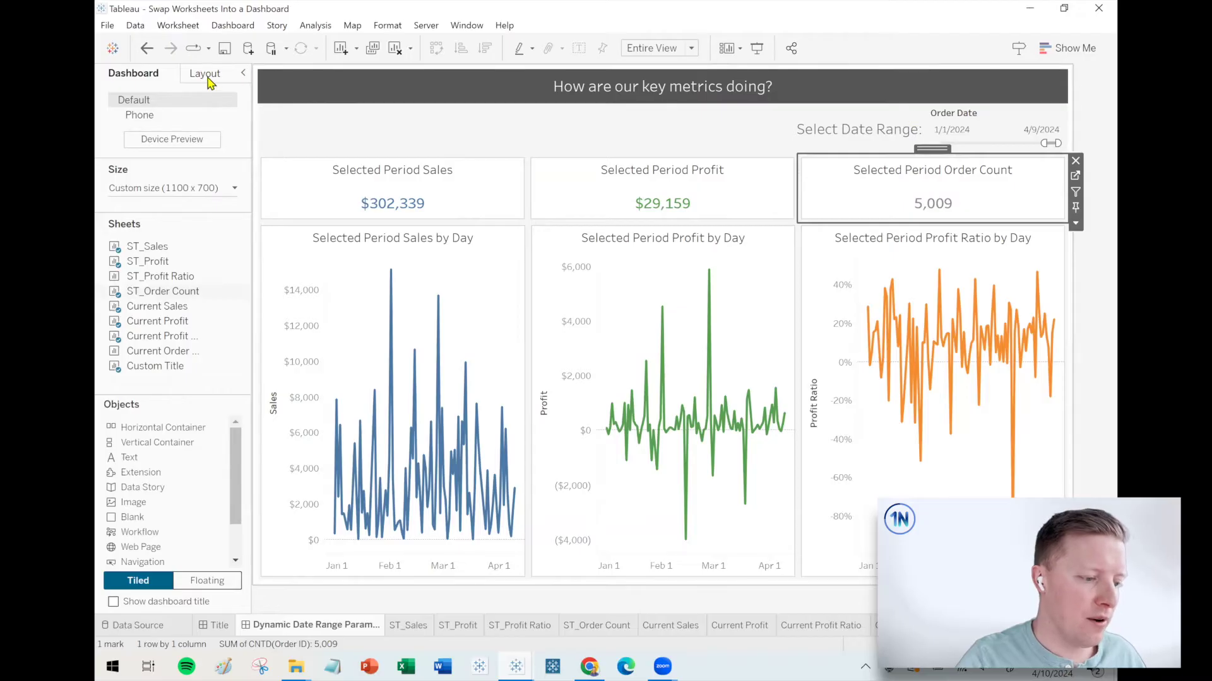
pyautogui.click(206, 78)
# Drag the Orders by Day sheet between the Profit and Profit Ratio charts, then undo it
pyautogui.click(1023, 198)
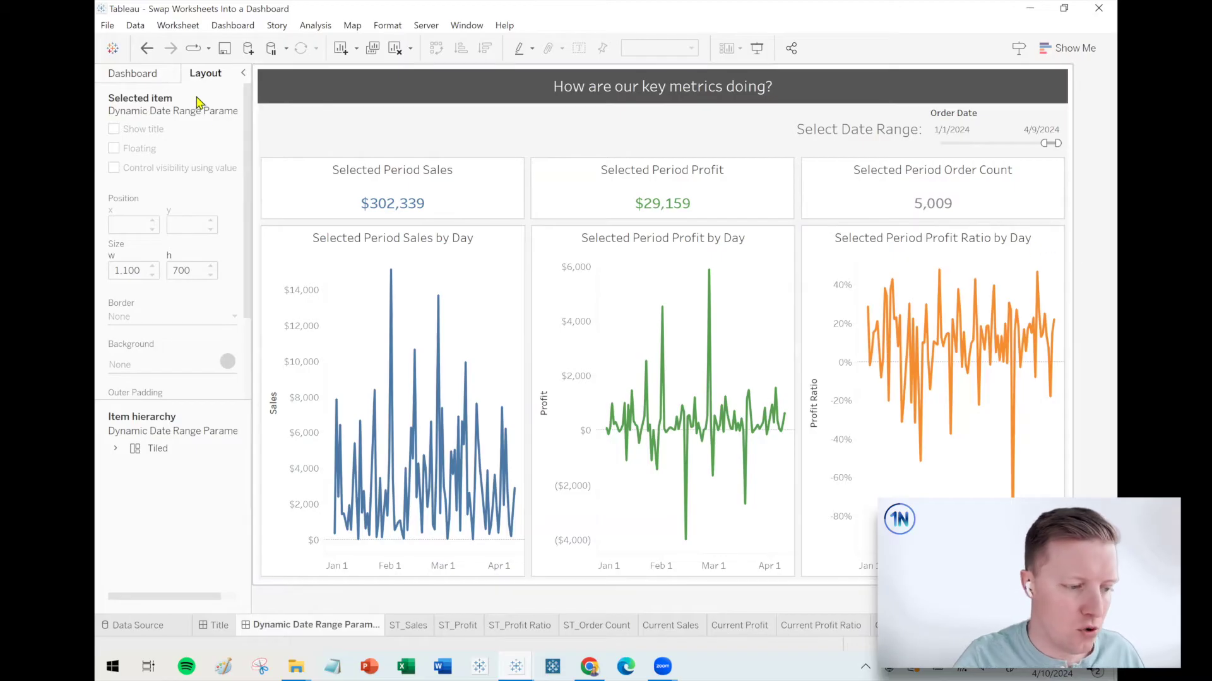
pyautogui.click(147, 78)
pyautogui.moveTo(158, 321)
pyautogui.moveTo(142, 352); pyautogui.dragTo(805, 384)
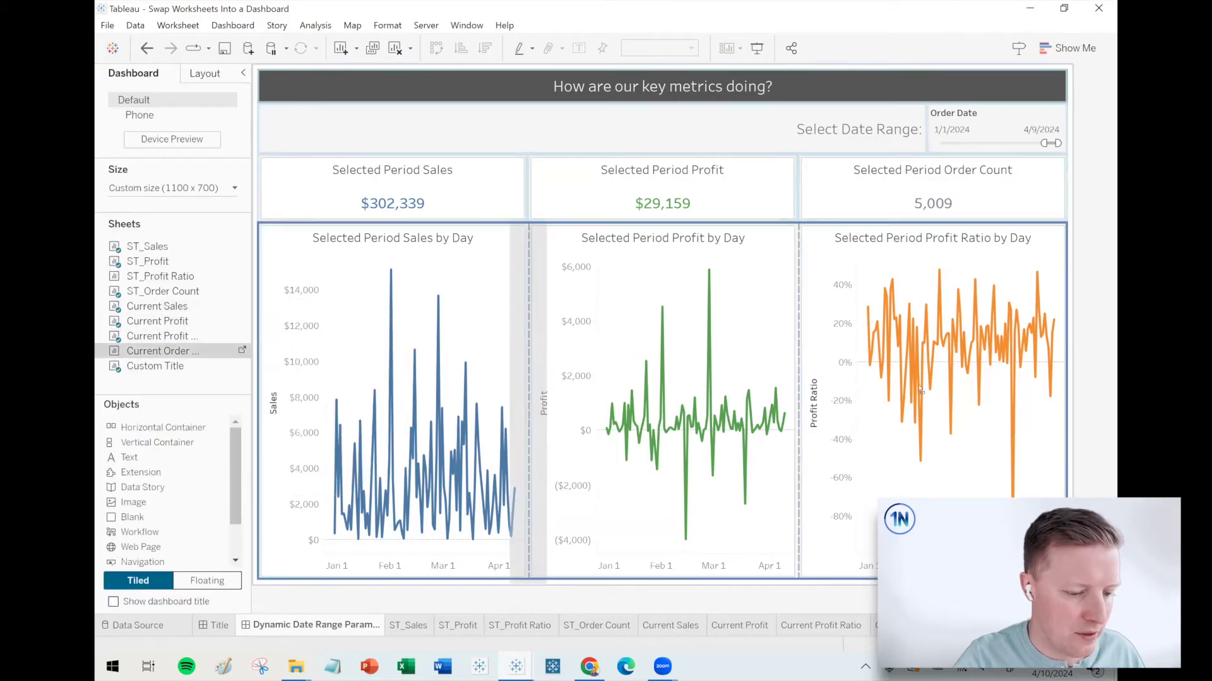
pyautogui.moveTo(918, 469); pyautogui.dragTo(908, 455)
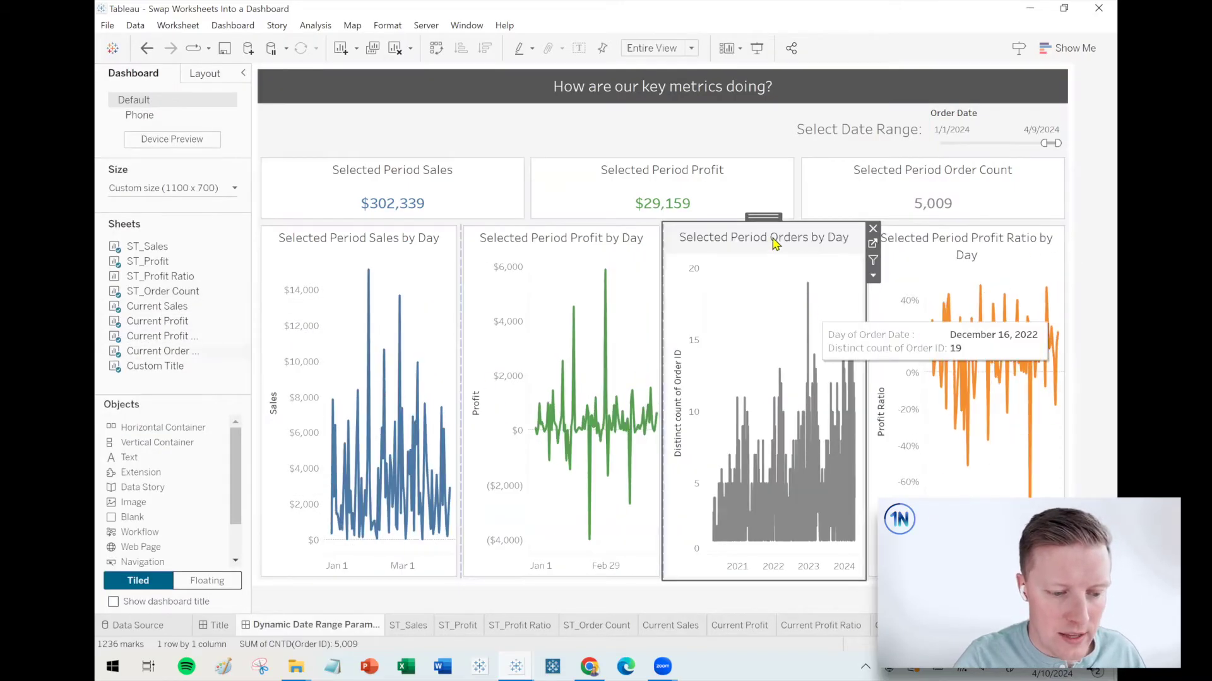
pyautogui.click(1095, 271)
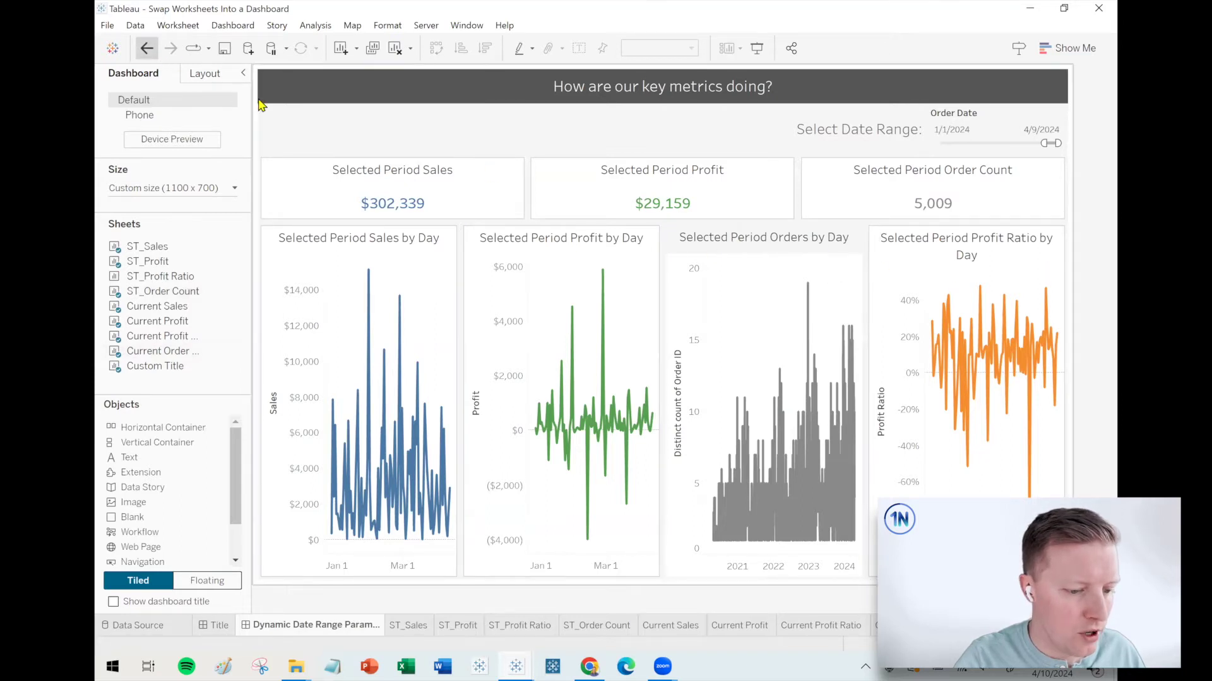
pyautogui.click(147, 47)
# Swap the Profit Ratio by Day chart for 'Selected Period Orders by Day'
pyautogui.click(1049, 263)
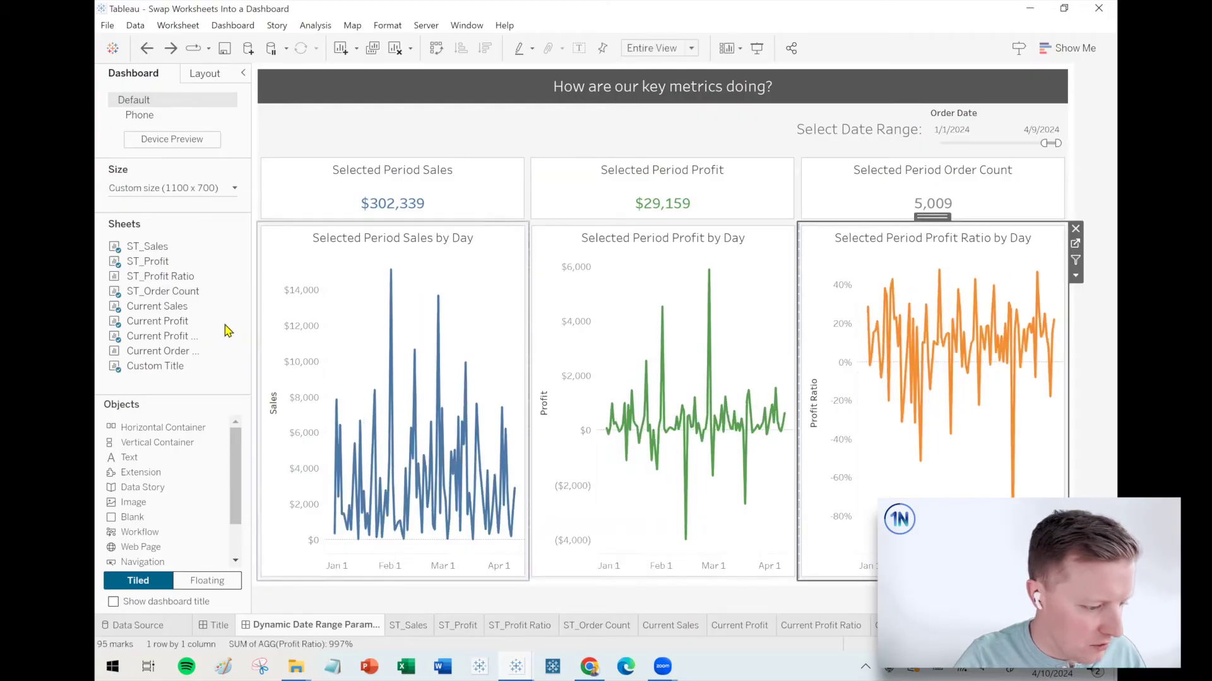
pyautogui.click(226, 353)
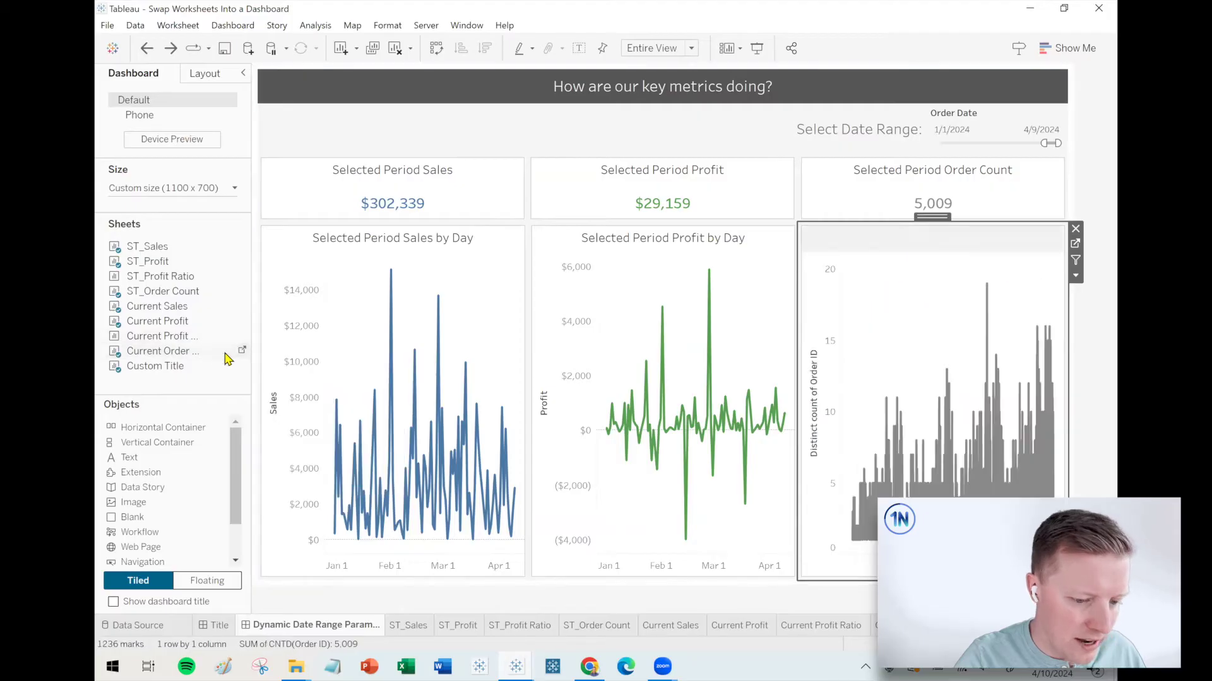
pyautogui.click(1095, 366)
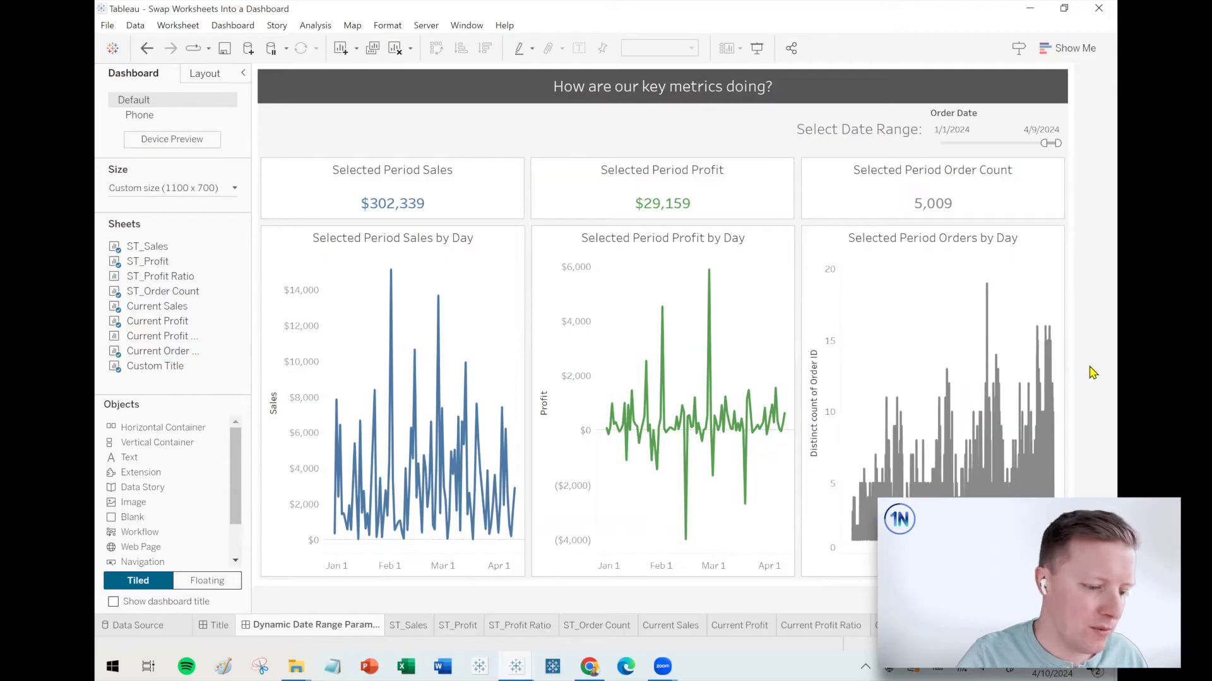